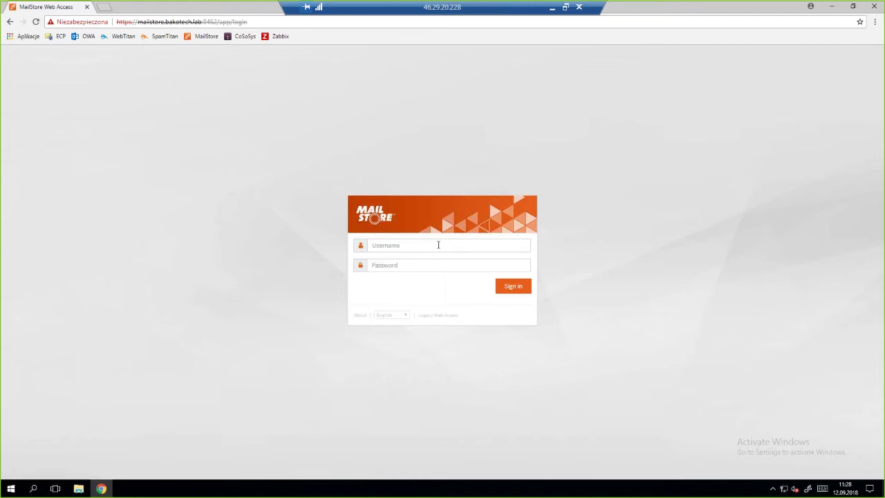
Step: Sign in to MailStore Client with Windows Authentication and view the user accounts in the administrative tools
left_click(102, 489)
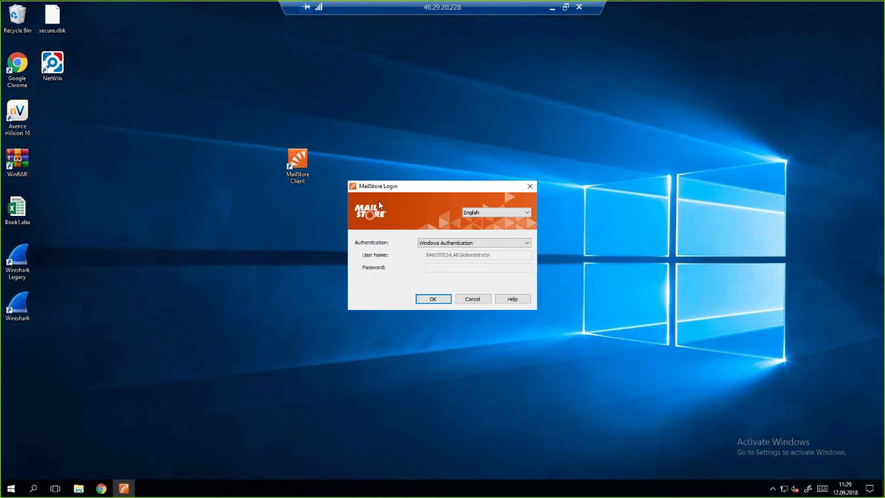
left_click(429, 302)
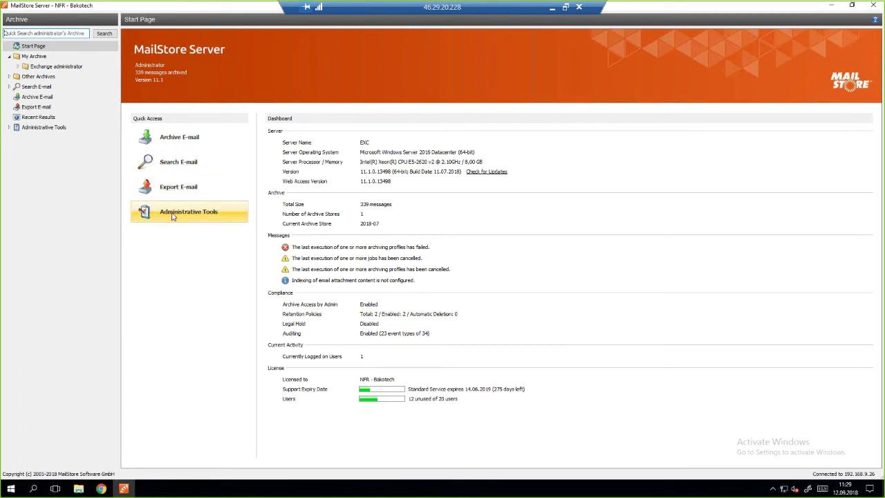
left_click(174, 219)
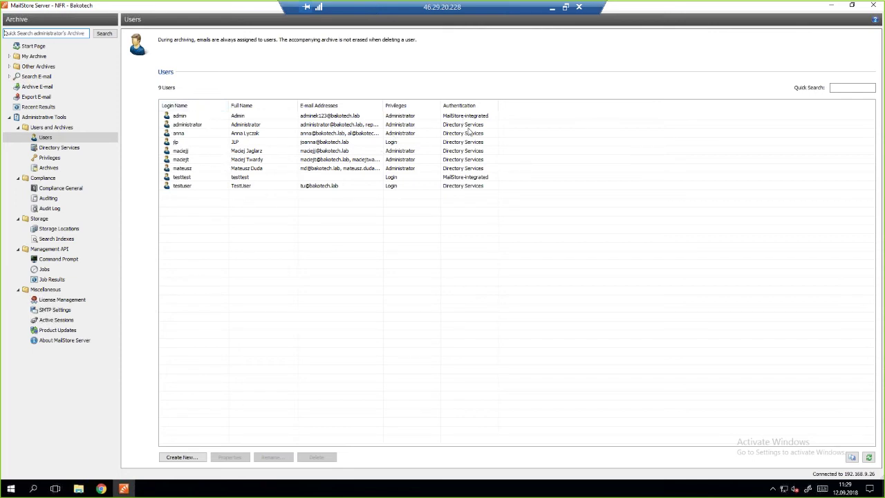
key("Tab")
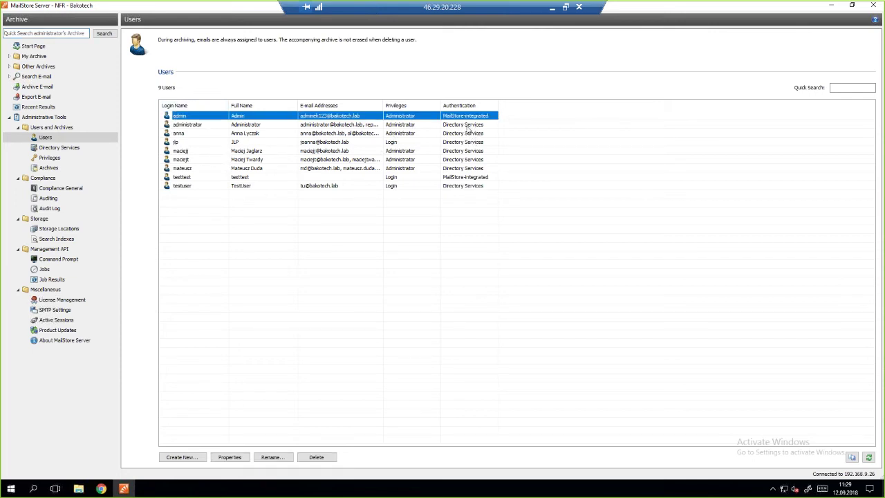
left_click(468, 127)
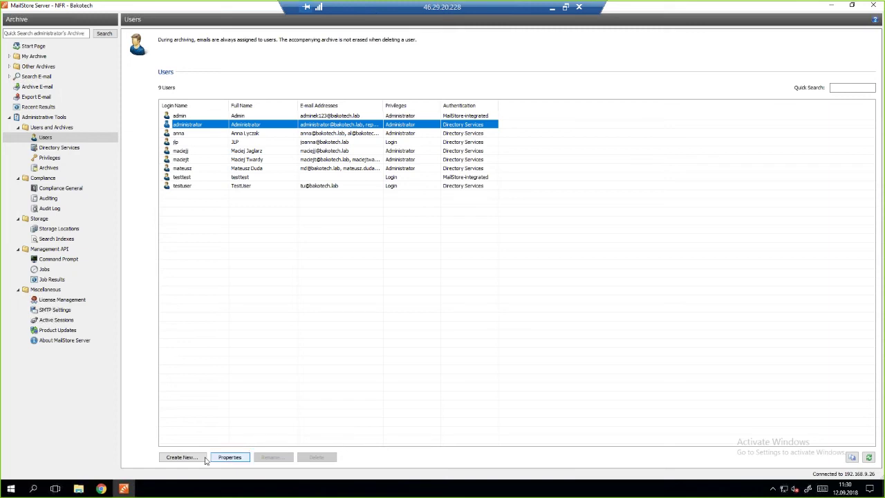
Step: Review the Directory Services settings and the available directory services types, keeping Active Directory
left_click(81, 149)
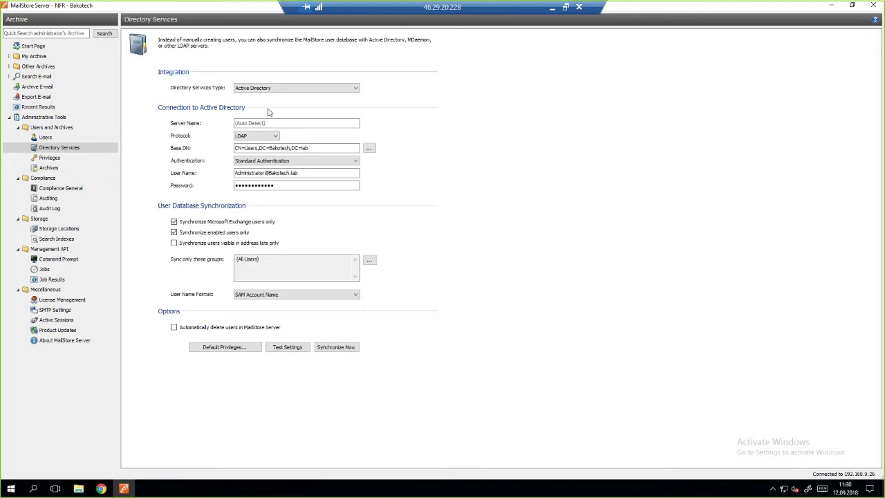
left_click(276, 88)
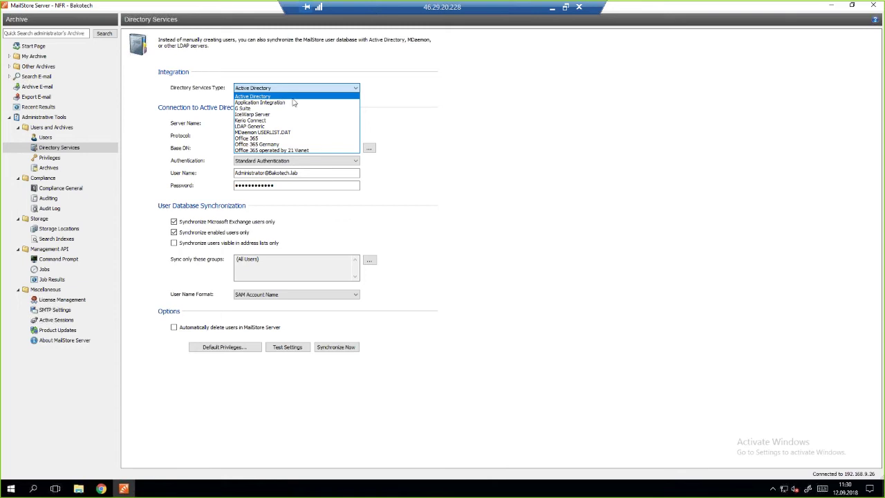
left_click(464, 124)
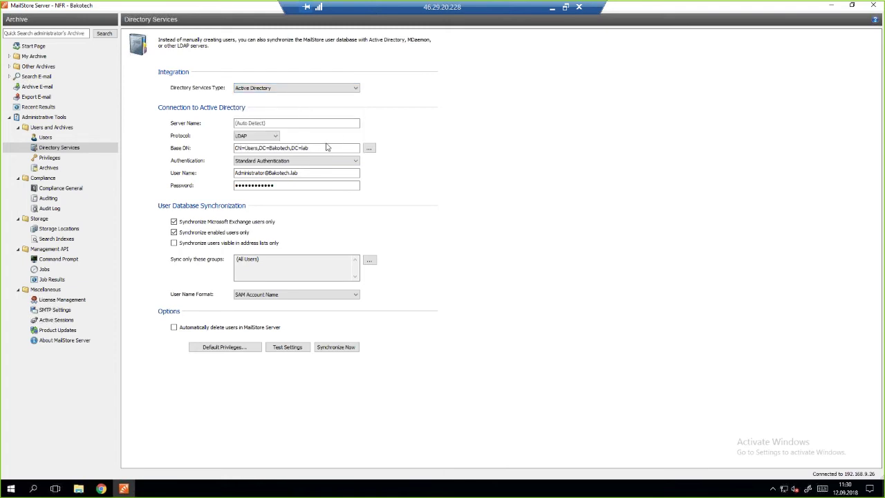
Step: Review the users' privileges on the administrator archive and the archive statistics
left_click(82, 159)
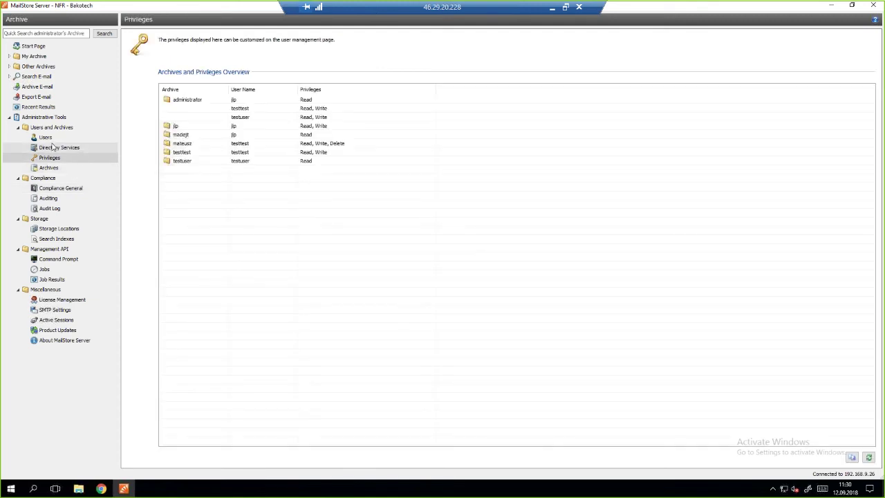
left_click(183, 99)
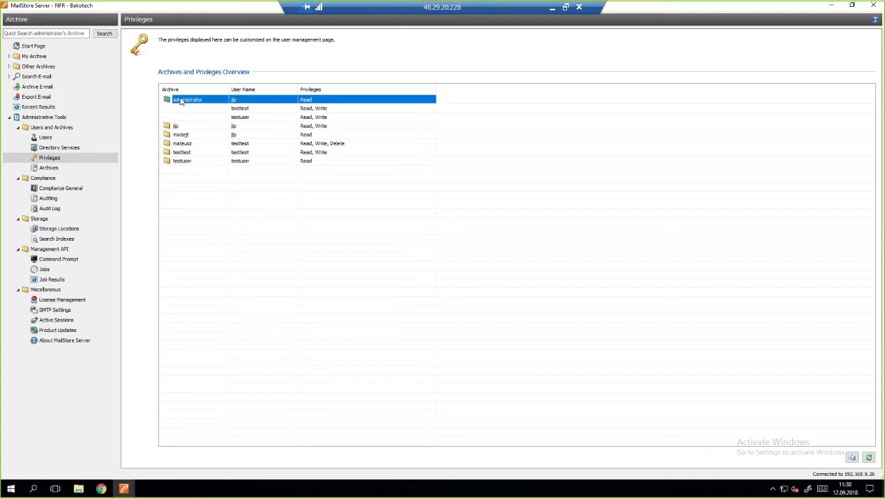
left_click(249, 109)
left_click(252, 118)
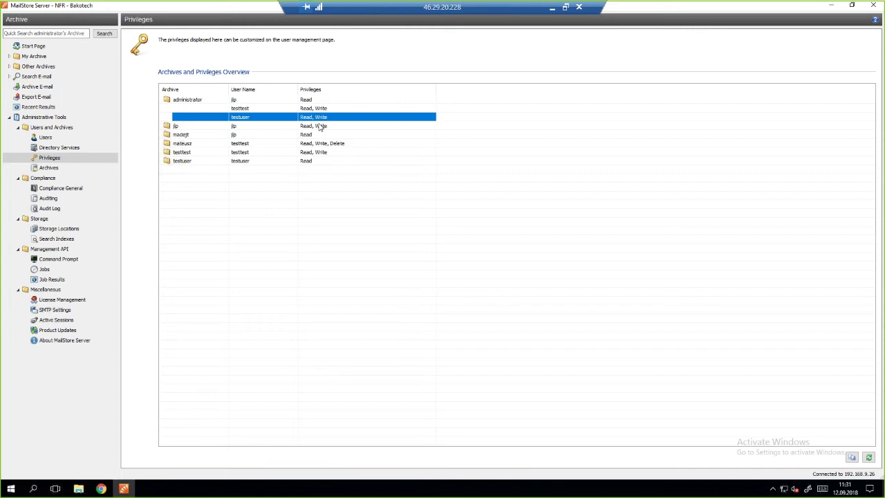
left_click(84, 167)
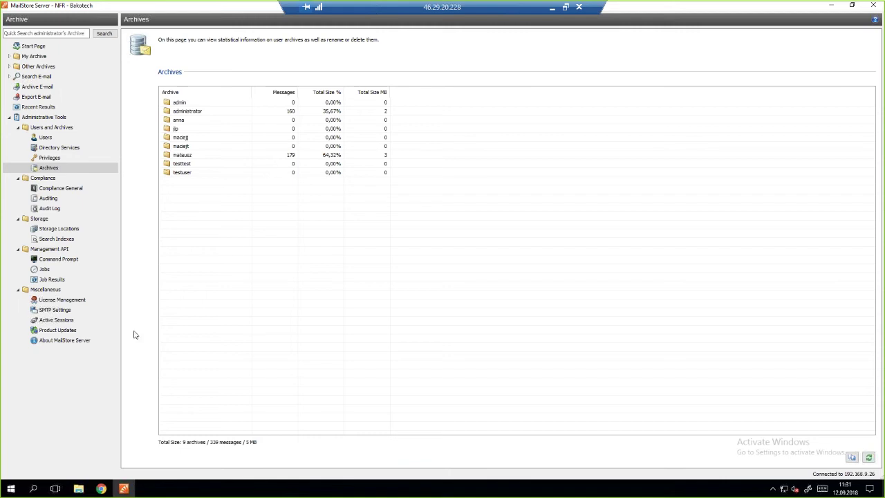
Step: Open the retention policies from the general compliance settings and view the summary of the asd policy
left_click(70, 188)
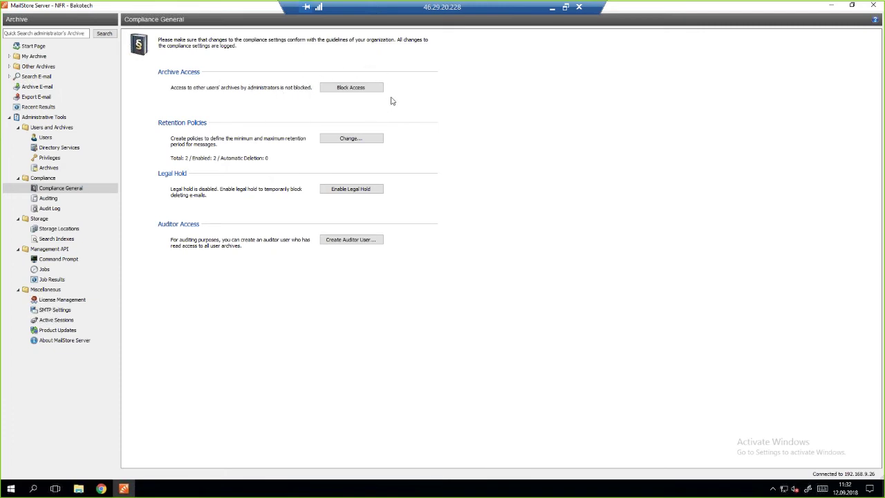
left_click(338, 140)
left_click(377, 155)
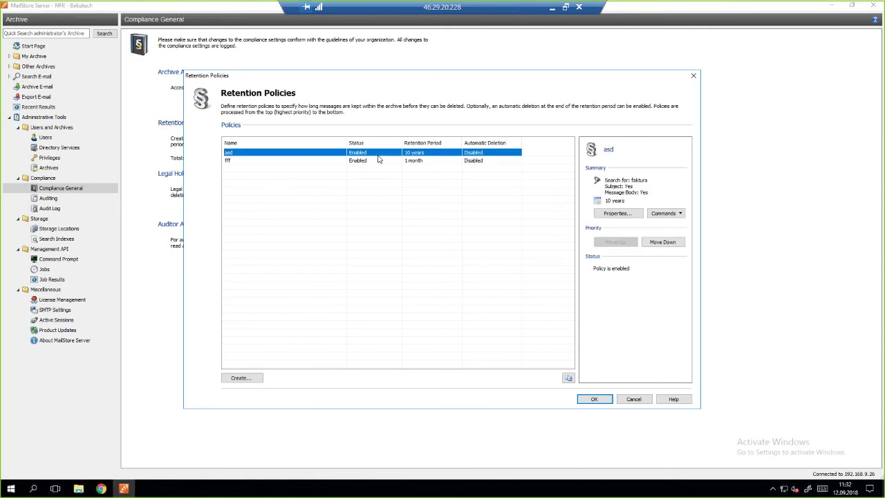
Step: Draft a retention policy for messages matched by attachment contents with a period of 3 years, and discard it along with the policy dialog
left_click(241, 378)
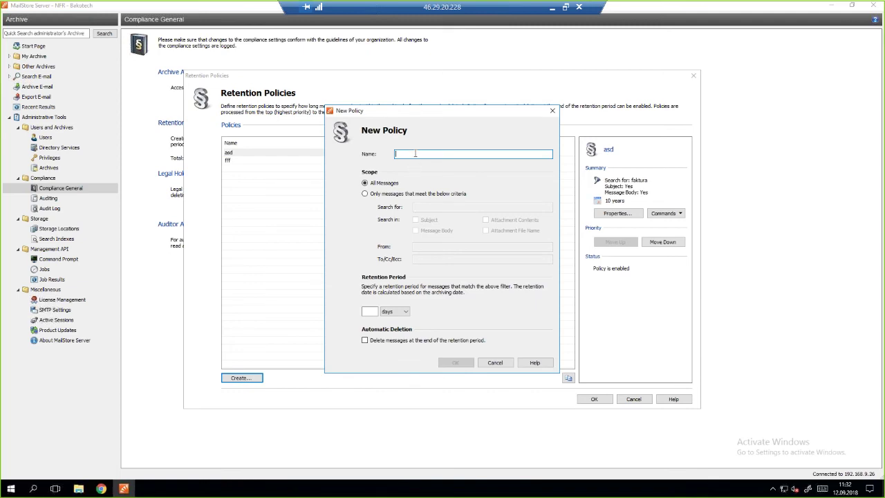
left_click(450, 196)
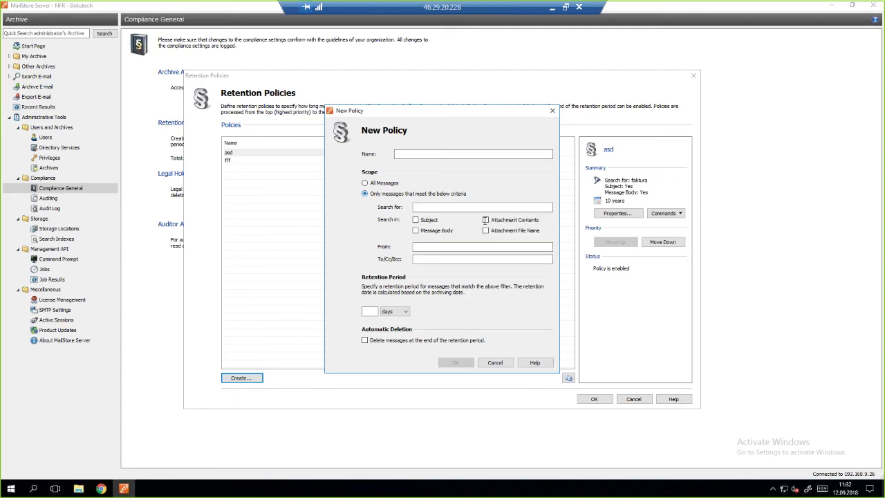
left_click(486, 220)
left_click(486, 230)
left_click(501, 233)
left_click(389, 311)
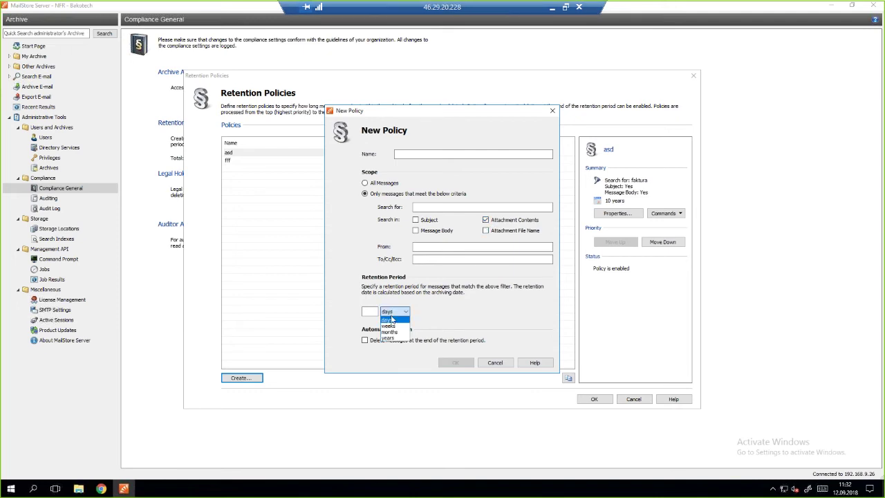
left_click(386, 338)
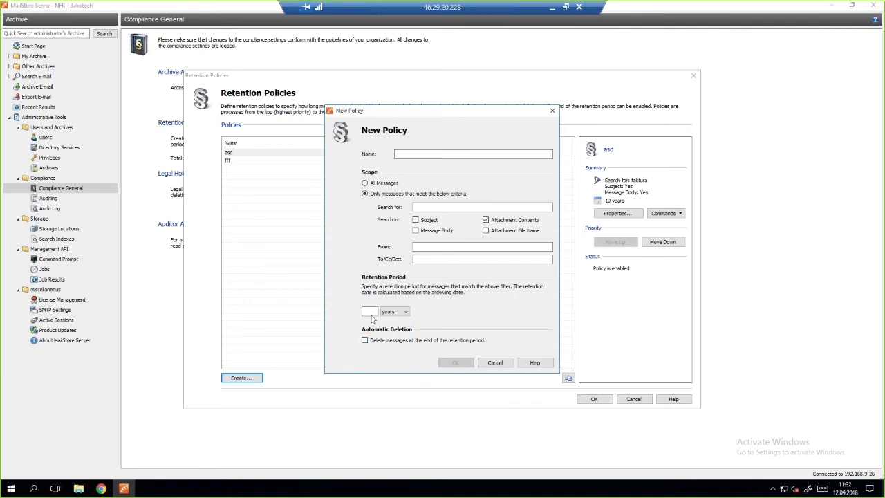
left_click(371, 315)
type("3")
left_click(495, 362)
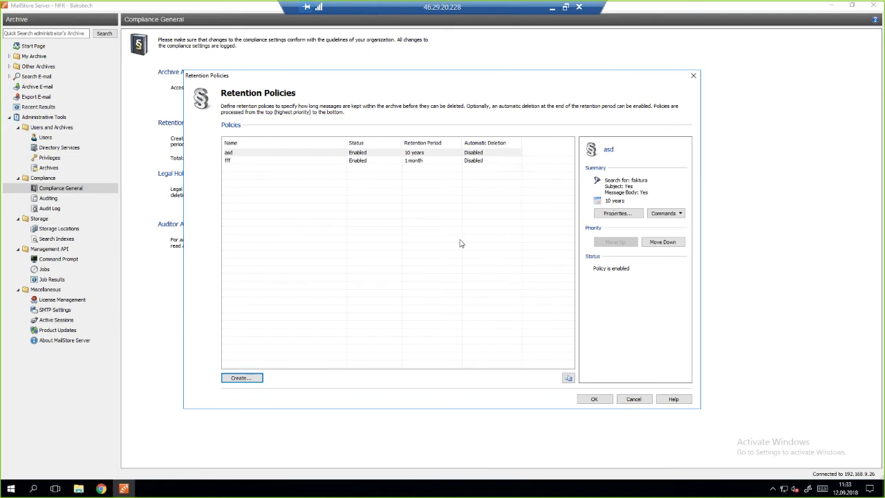
left_click(634, 399)
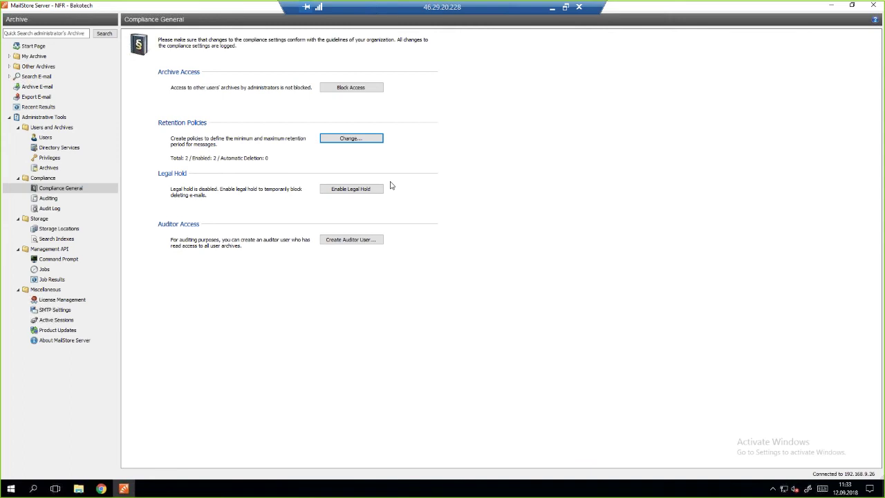
Step: Examine the proposed user name in the auditor user creation form and cancel the creation
left_click(365, 246)
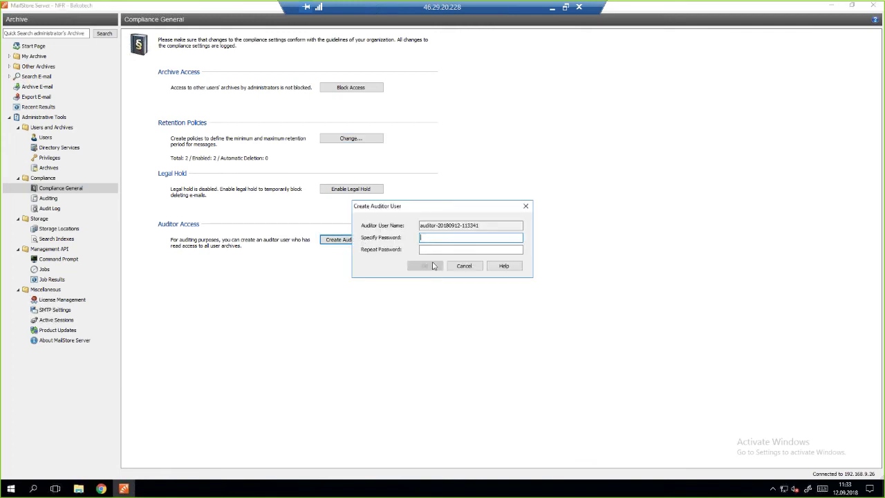
double_click(488, 226)
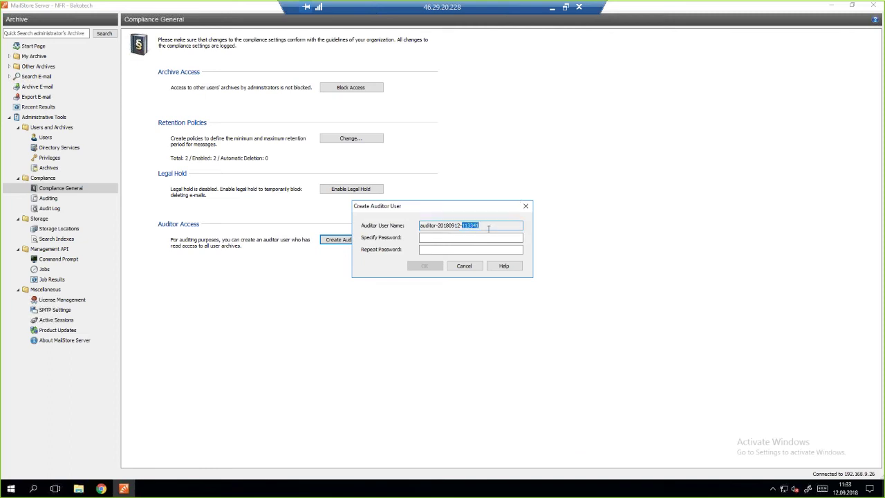
left_click_drag(488, 228, 419, 229)
left_click(507, 225)
left_click(465, 266)
Step: Review the auditing settings for user activities and retrieve the audit log entries for This Week
left_click(94, 199)
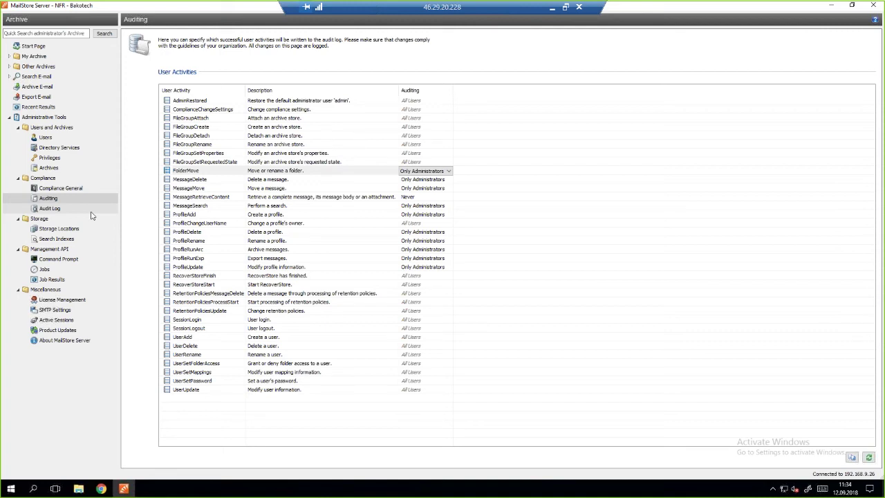
left_click(91, 211)
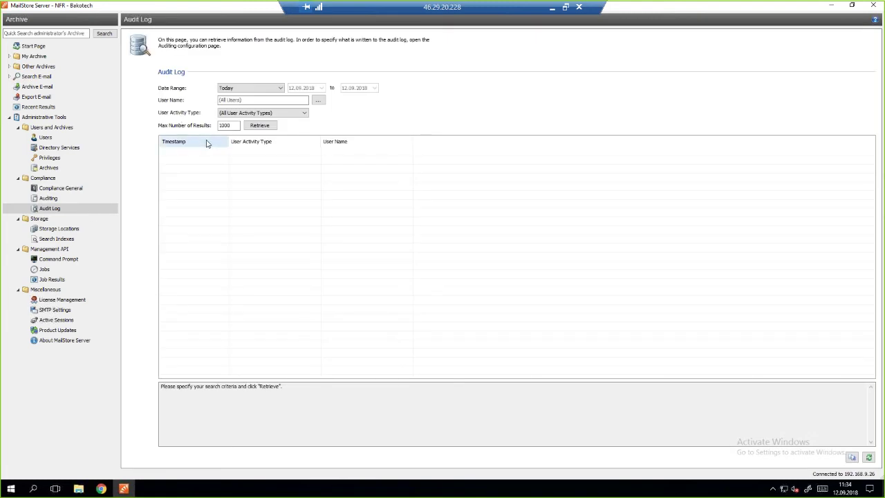
left_click(250, 87)
left_click(249, 118)
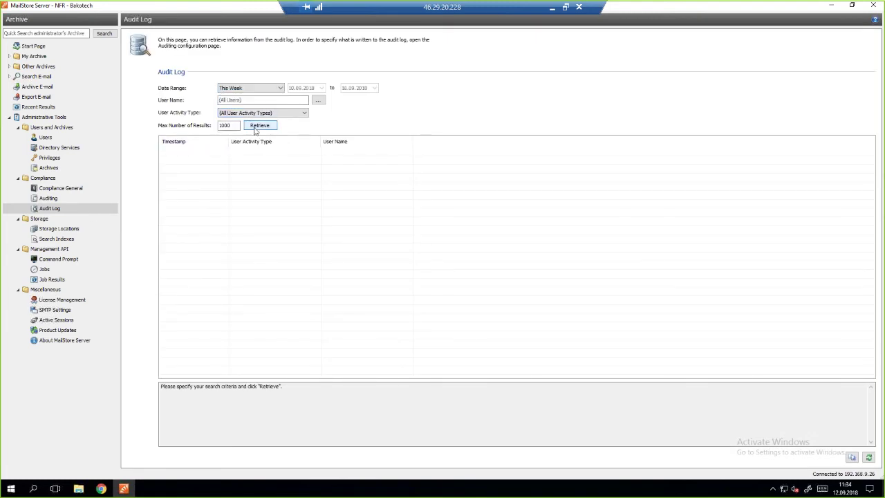
left_click(257, 125)
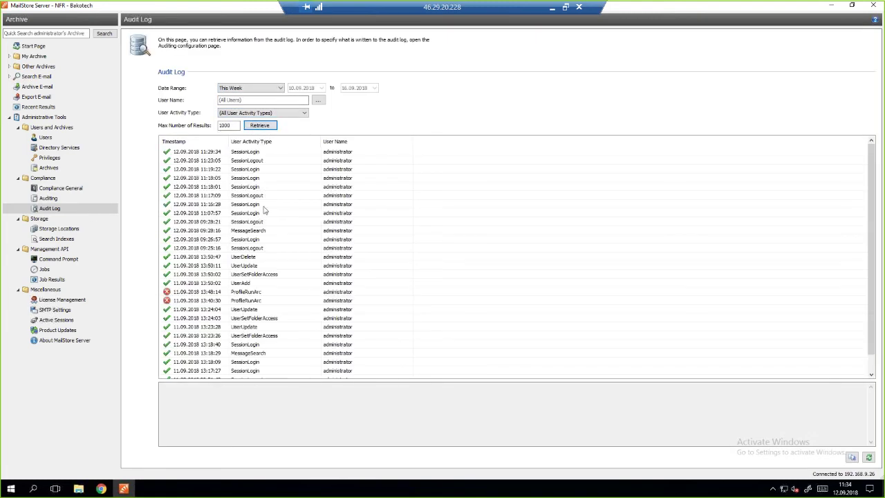
Step: Examine the details of a SessionLogin, a MessageSearch and the UserAdd entry in the audit log
left_click(265, 205)
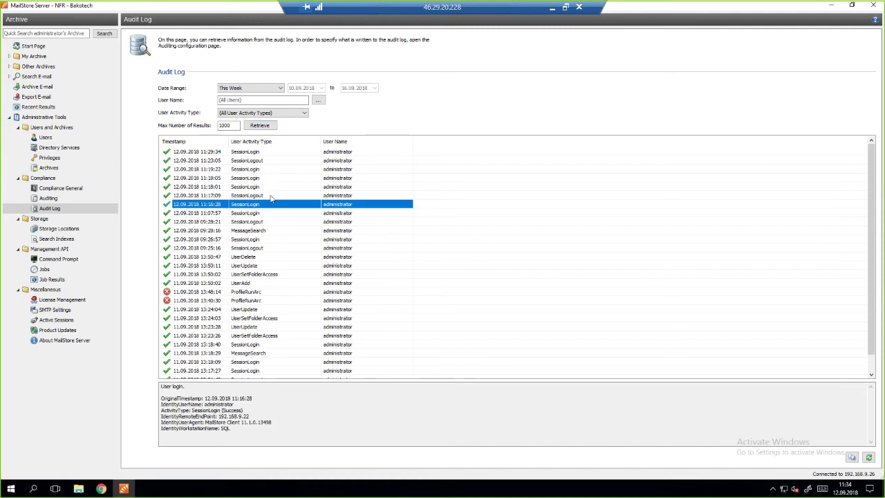
left_click(272, 231)
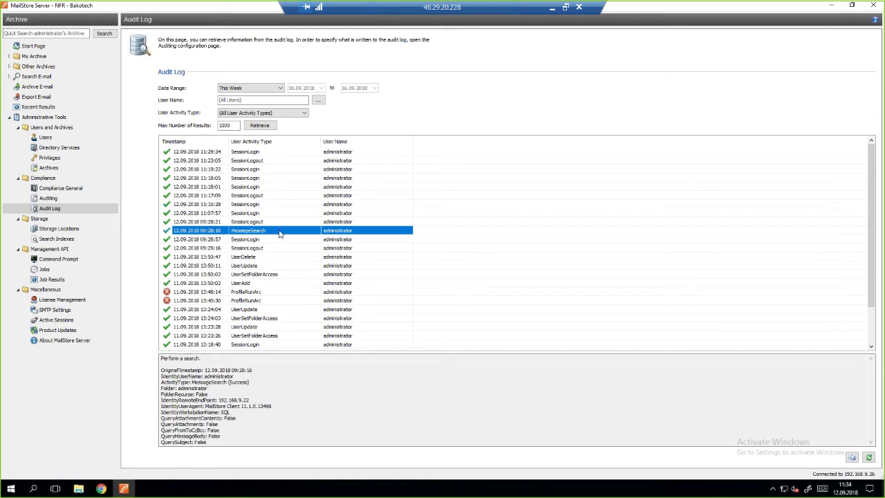
left_click(299, 369)
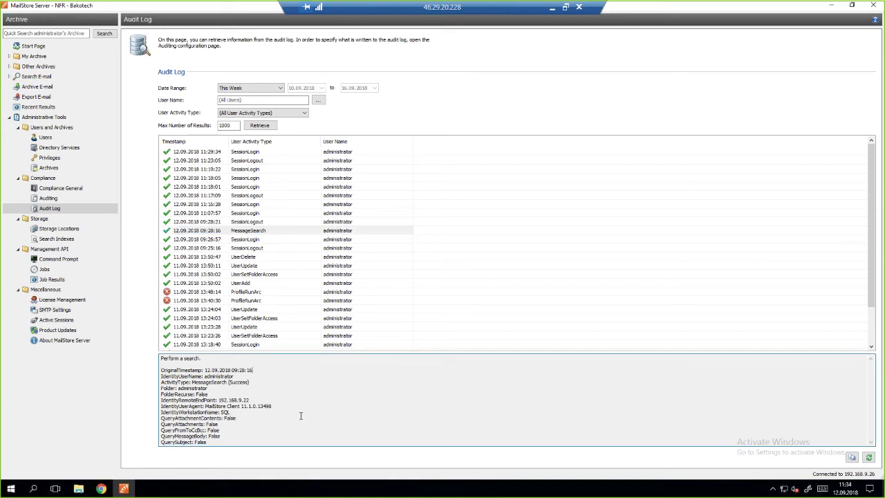
left_click(270, 436)
left_click(265, 284)
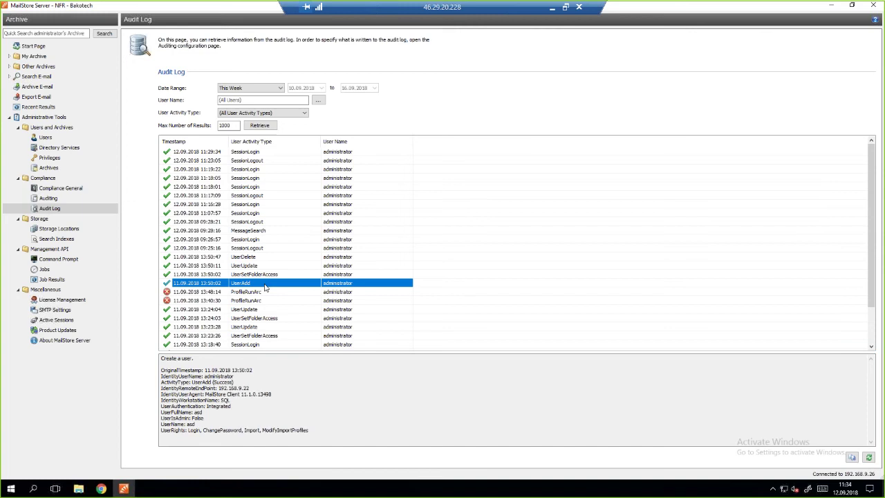
left_click(278, 408)
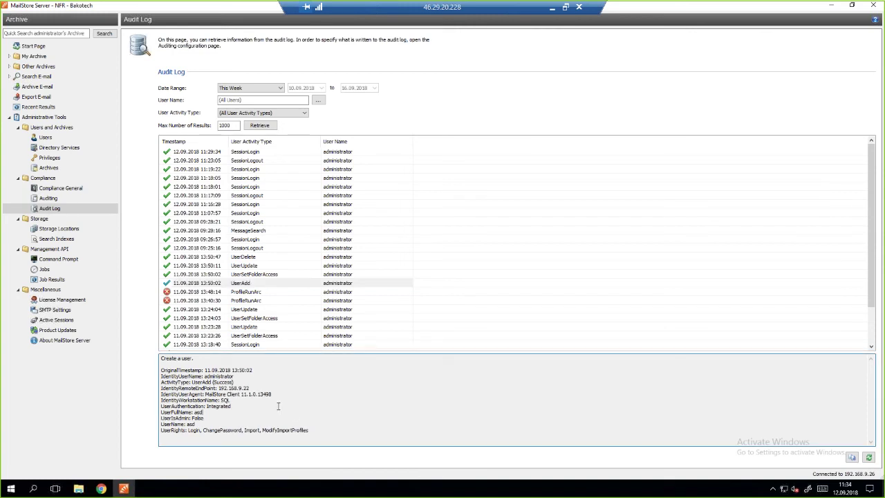
double_click(224, 371)
left_click(232, 412)
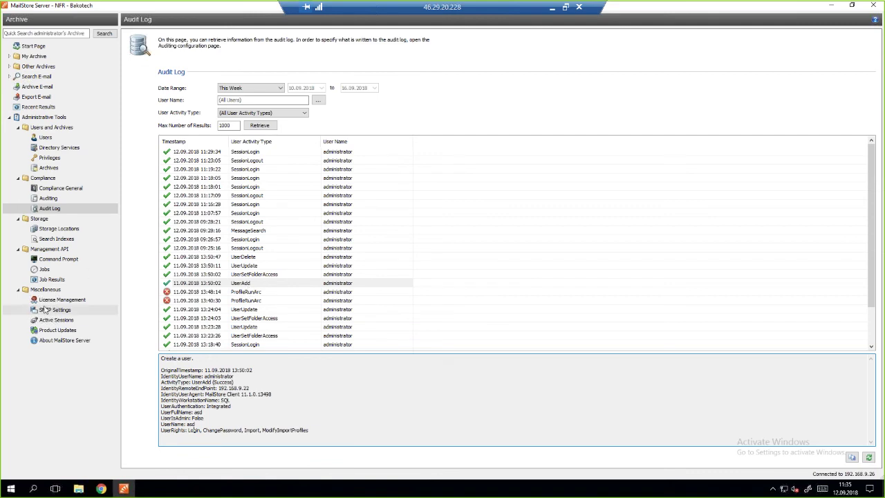
Step: Review the scheduled jobs, the e-mail export profiles and the e-mail archiving profiles
left_click(71, 273)
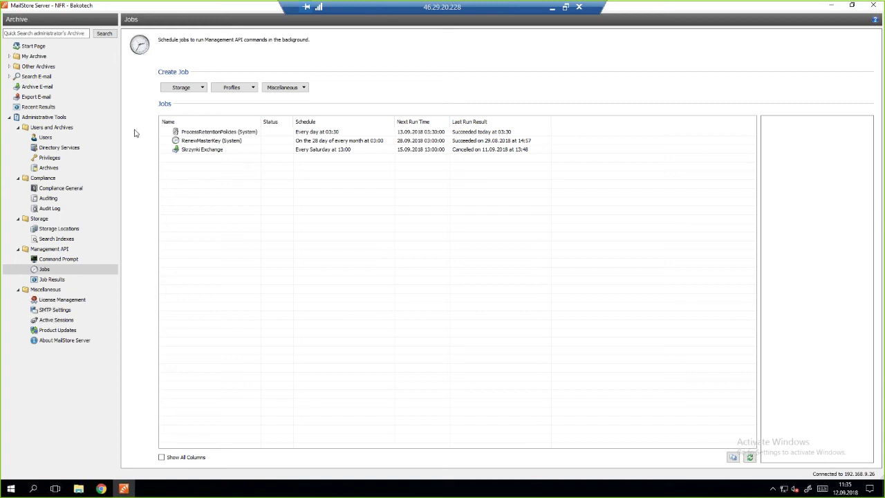
left_click(42, 98)
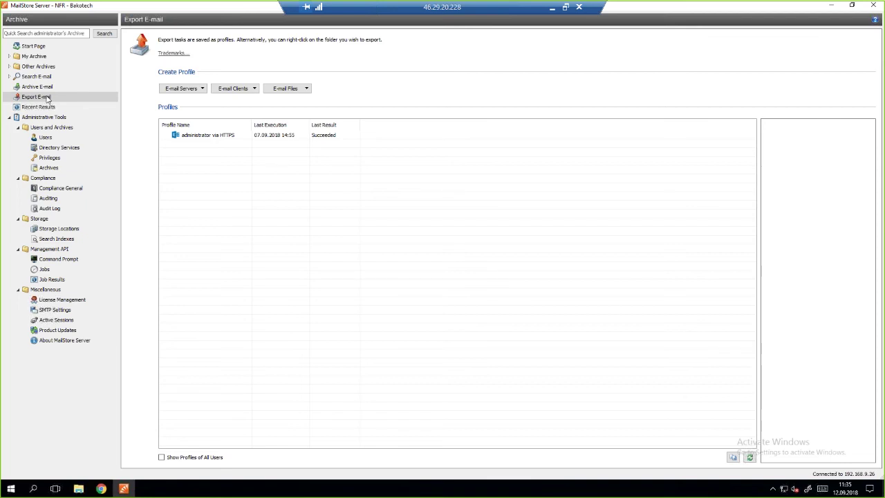
left_click(48, 87)
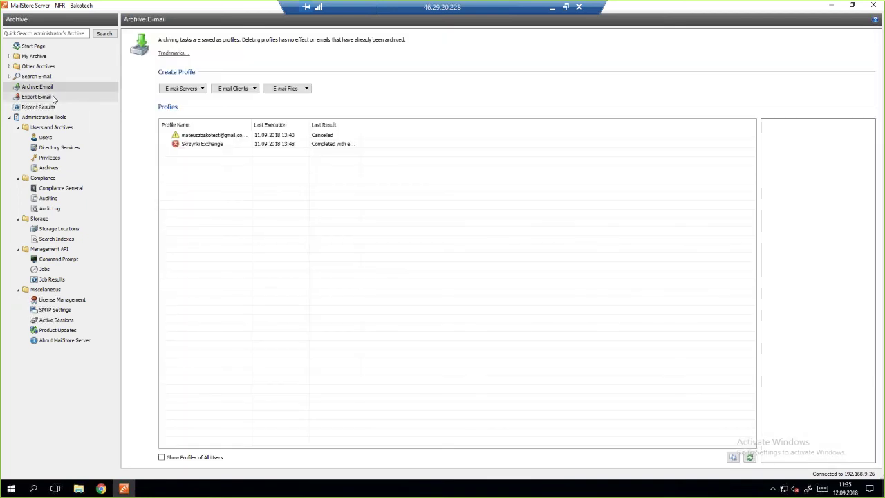
Step: Review the e-mail server, e-mail client and e-mail file sources available for new archiving profiles
left_click(186, 94)
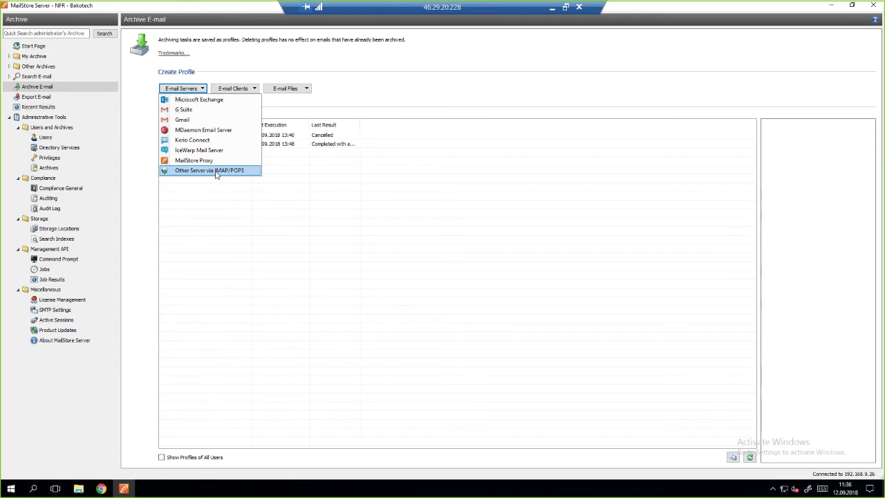
left_click(243, 88)
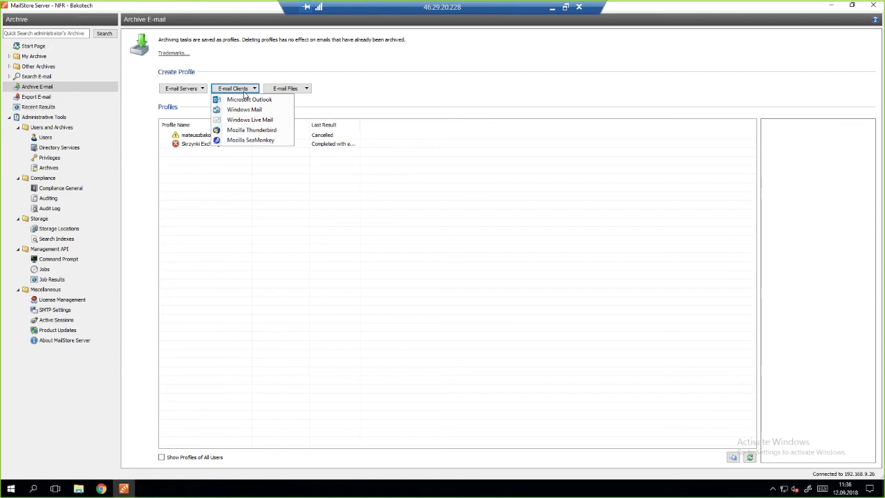
left_click(296, 90)
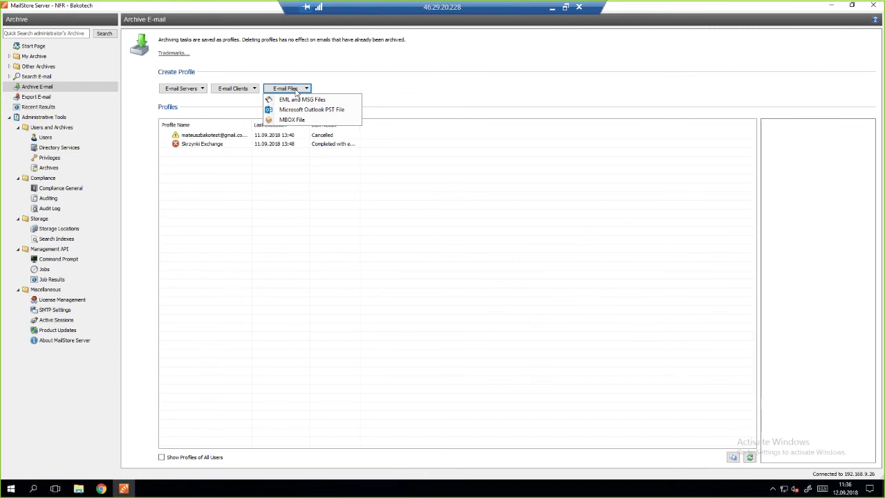
left_click(235, 156)
Step: Examine the Microsoft Exchange archiving options, including multiple mailboxes and automatic in- and outbound e-mail, and cancel the profile creation
left_click(197, 92)
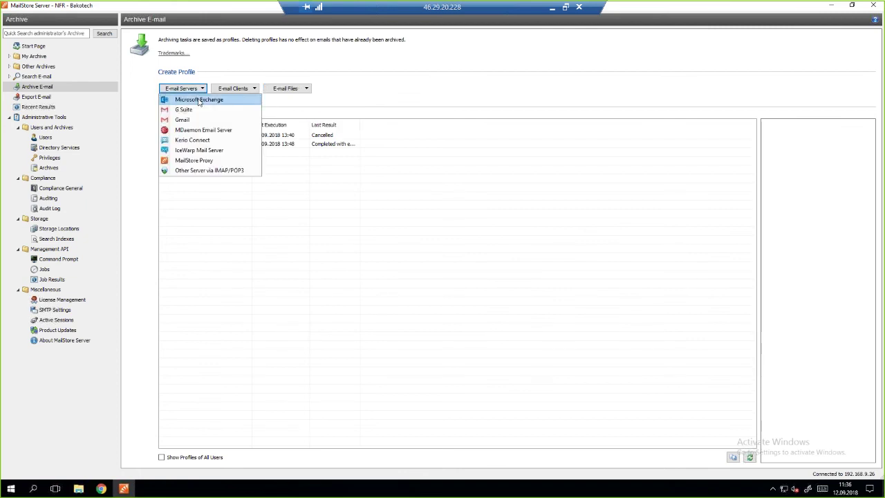
left_click(199, 100)
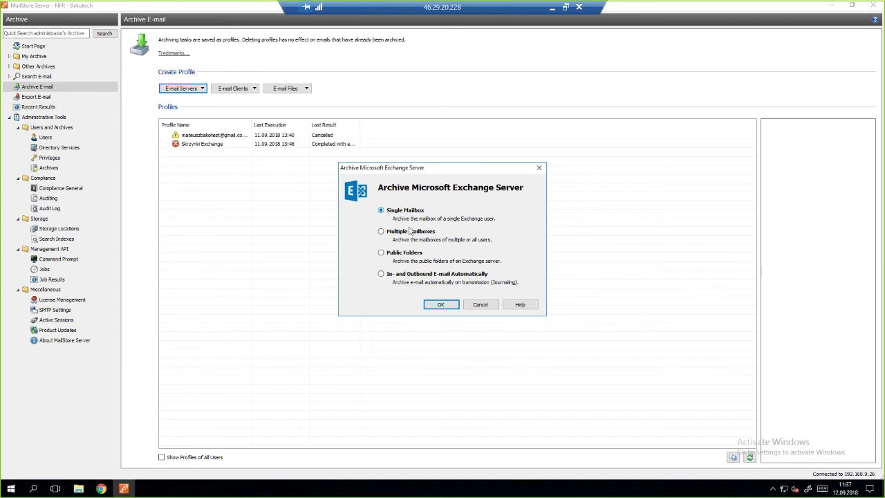
left_click(411, 233)
left_click(452, 270)
left_click(493, 305)
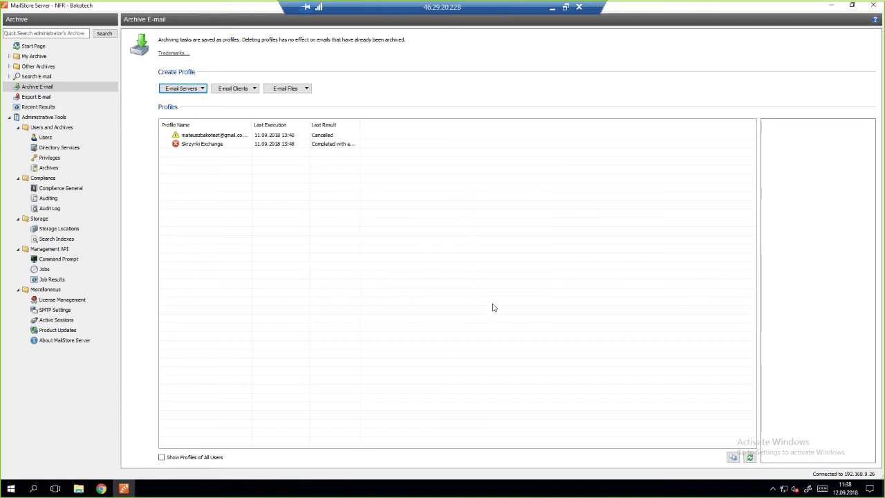
Step: Compare the summaries of the Gmail and Skrzynki Exchange archiving profiles
left_click(320, 136)
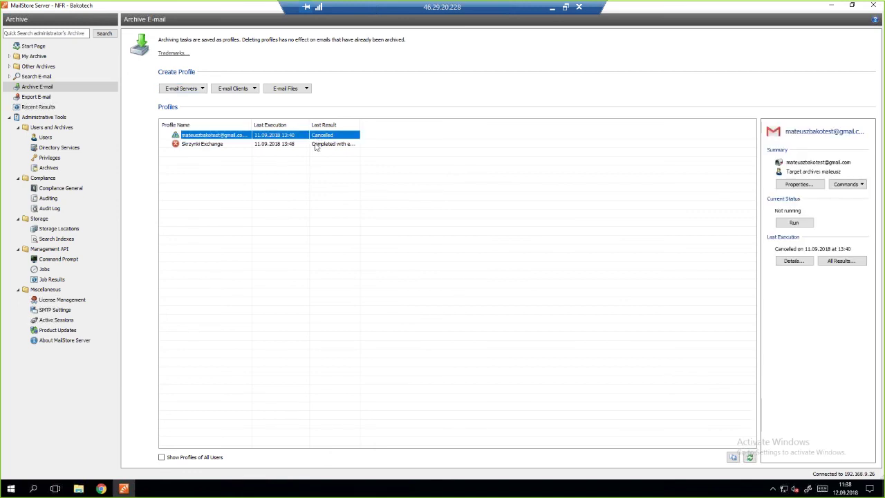
left_click(317, 144)
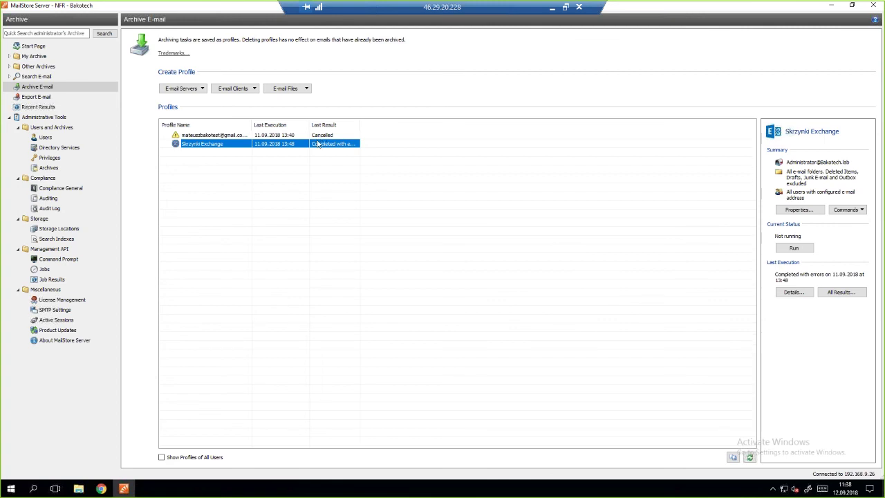
left_click(316, 138)
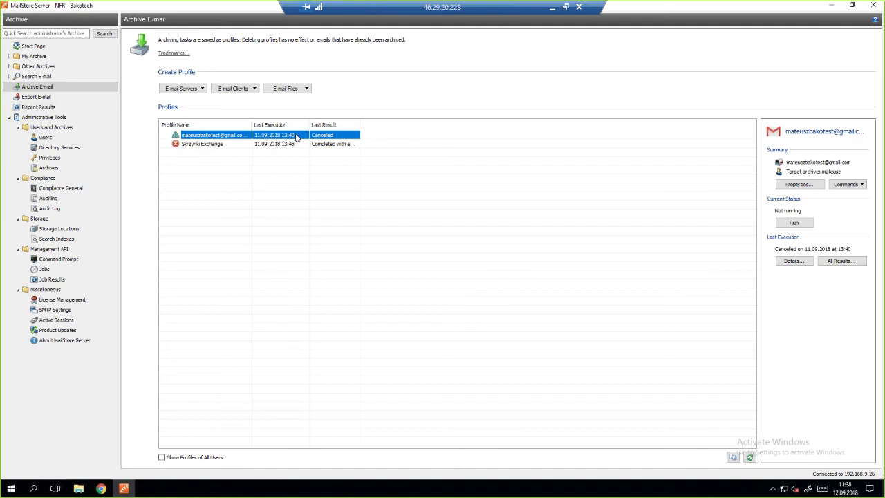
Step: Run the Gmail archiving profile, cancel it while it is processing, and check the last execution of both archiving profiles
double_click(296, 137)
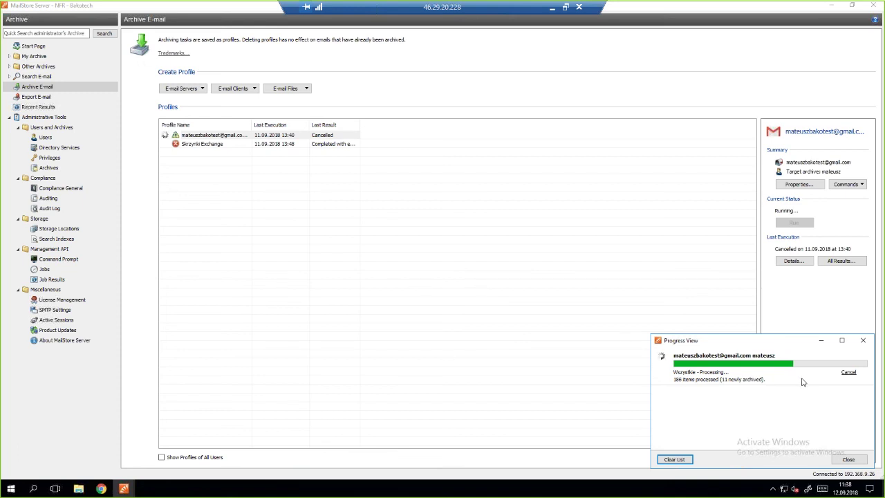
left_click(848, 373)
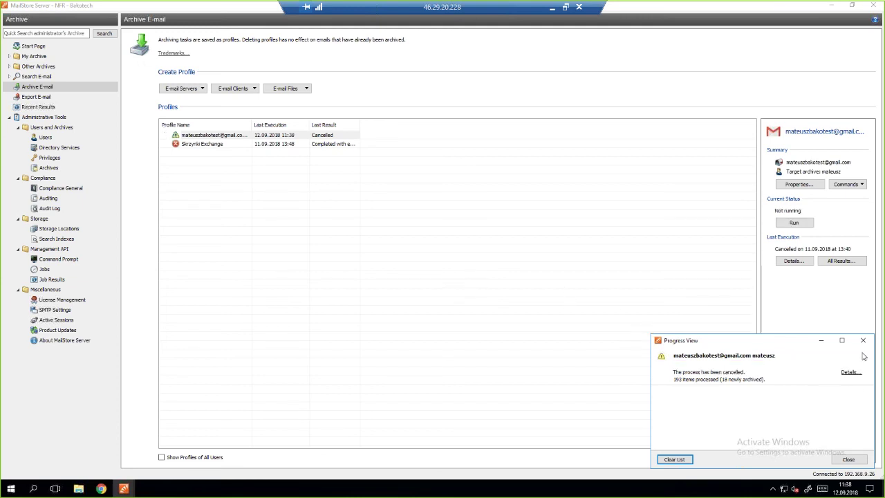
left_click(191, 136)
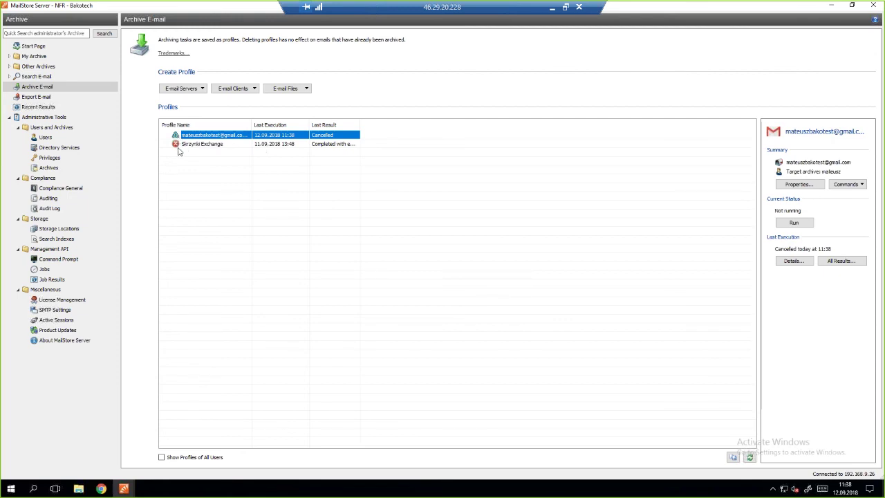
left_click(178, 145)
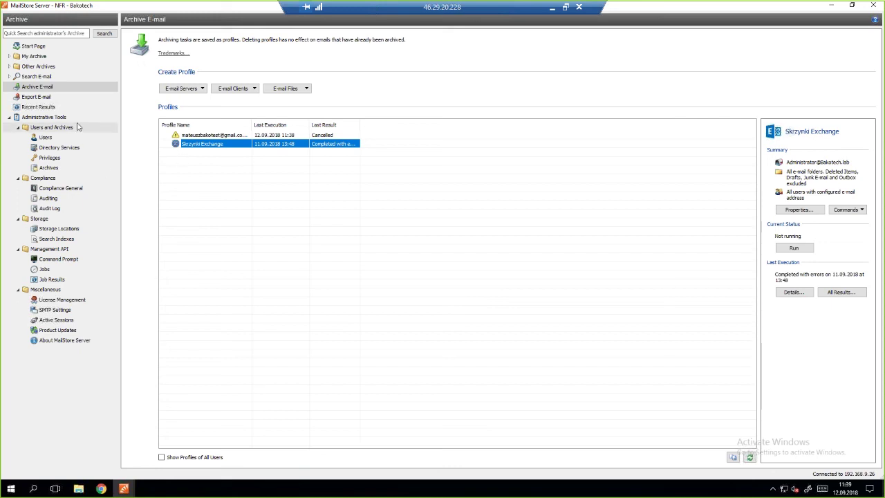
Step: Create an Exchange mailbox export profile scoped to the Sent Items folder of the archived Gmail mailbox
left_click(66, 98)
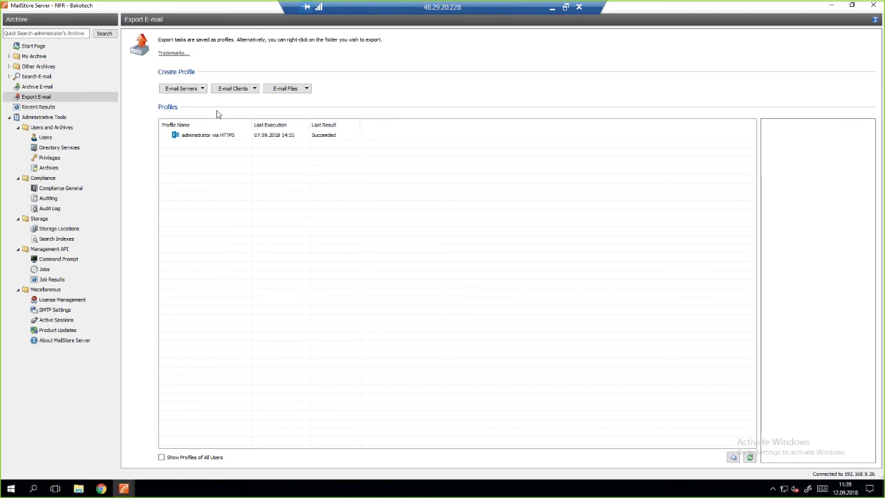
left_click(202, 90)
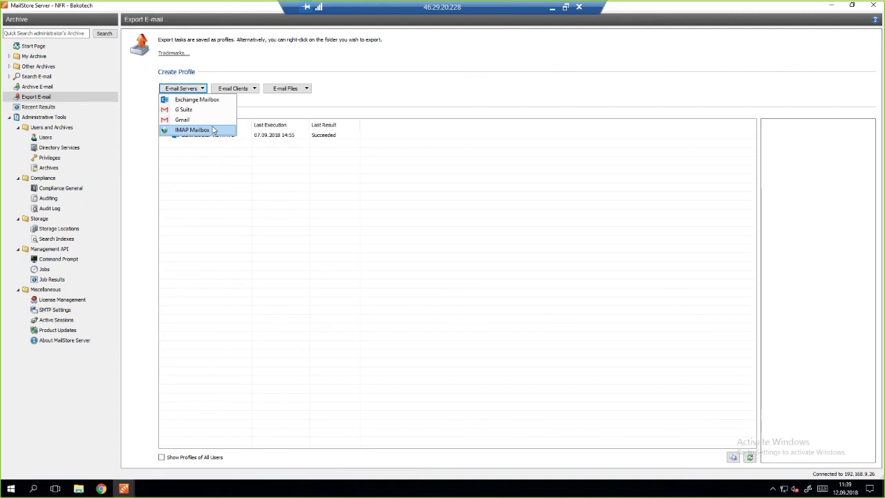
left_click(194, 100)
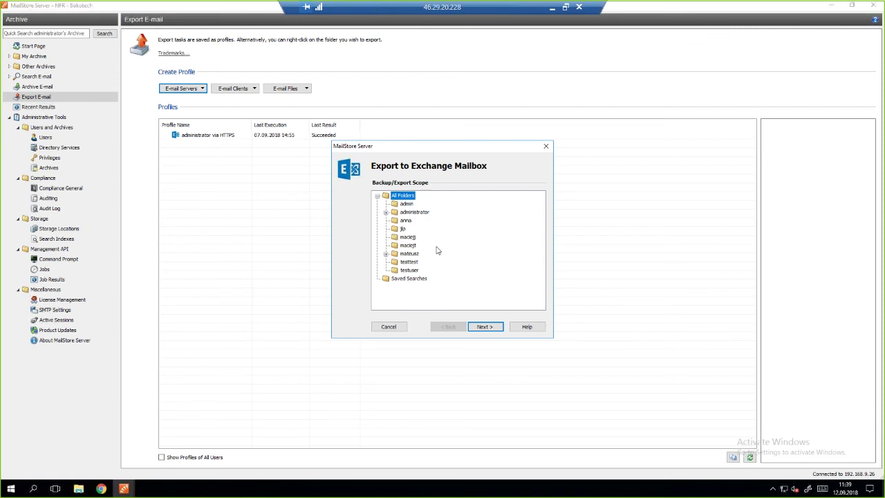
left_click(386, 254)
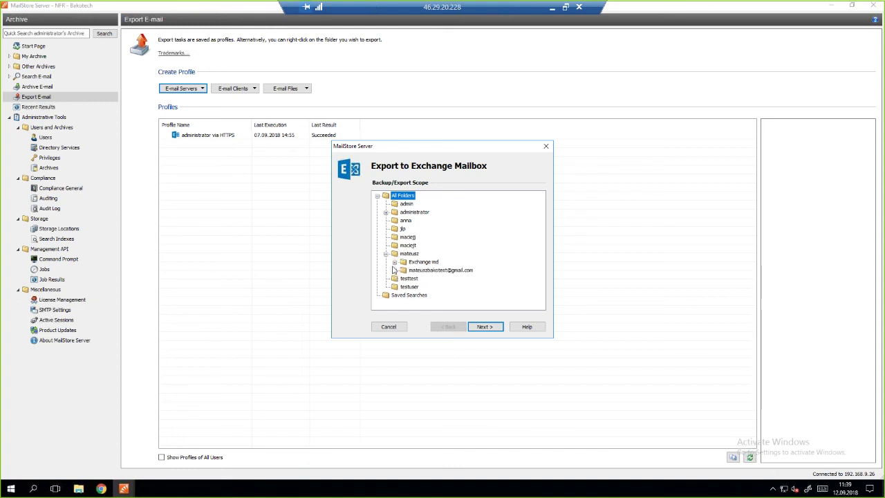
left_click(395, 271)
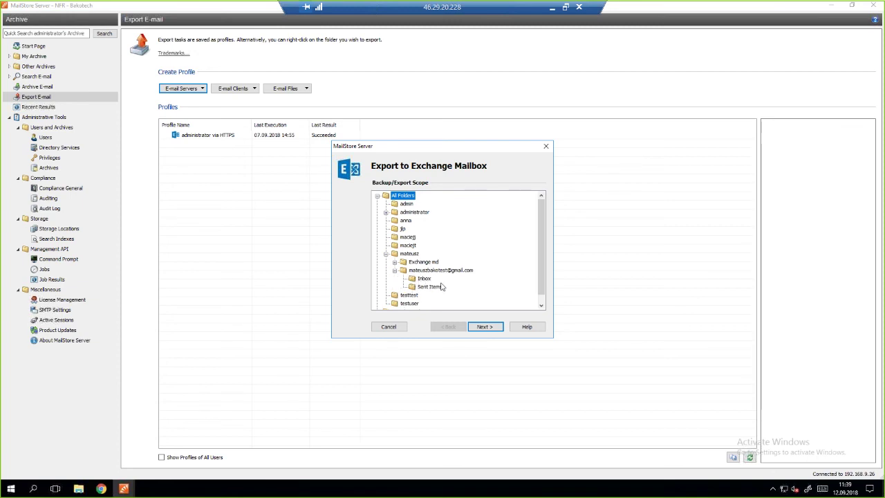
left_click(432, 288)
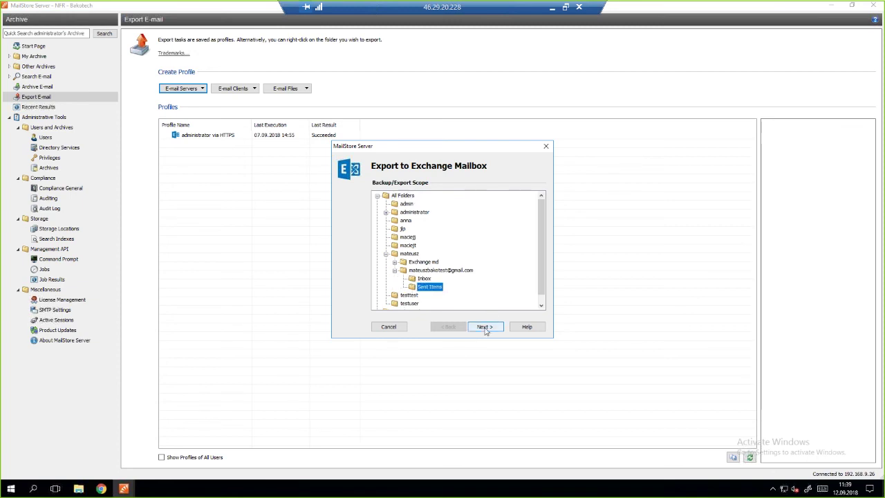
left_click(484, 326)
Step: Enter the Exchange account password, keep the proposed profile name and finish the export profile so that it runs immediately
left_click(448, 253)
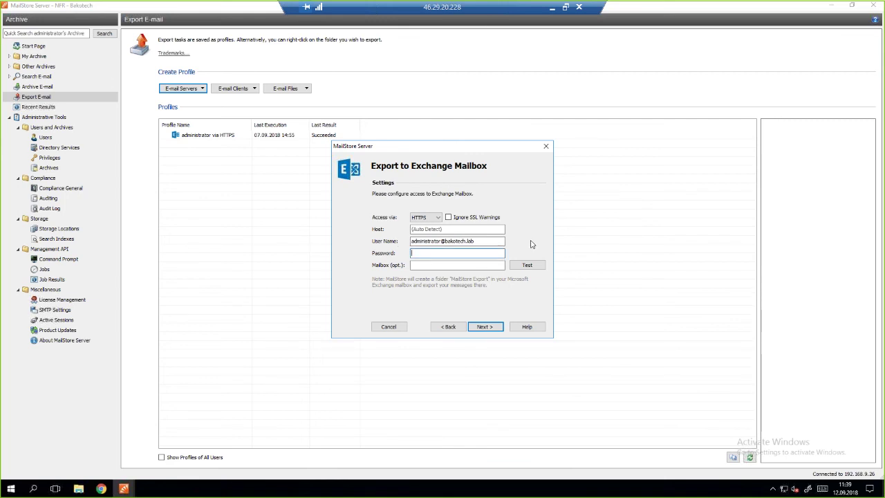
type("•••••••••••••")
left_click(483, 330)
left_click(483, 331)
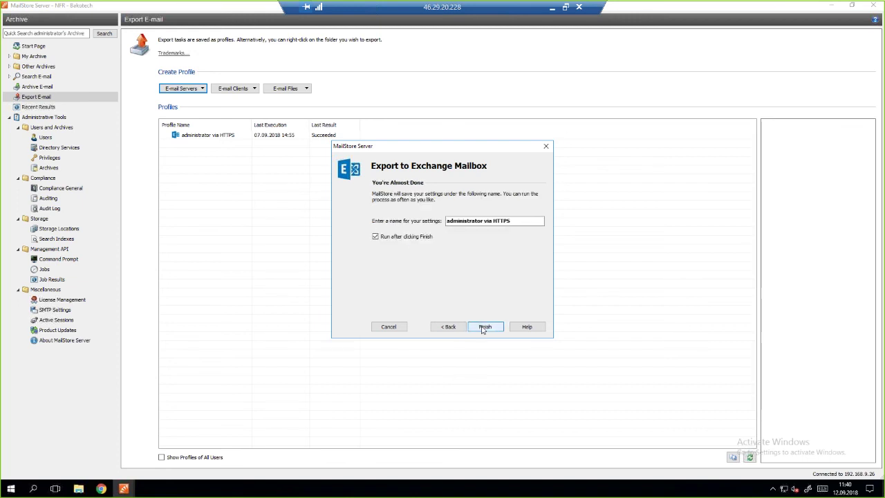
left_click(483, 327)
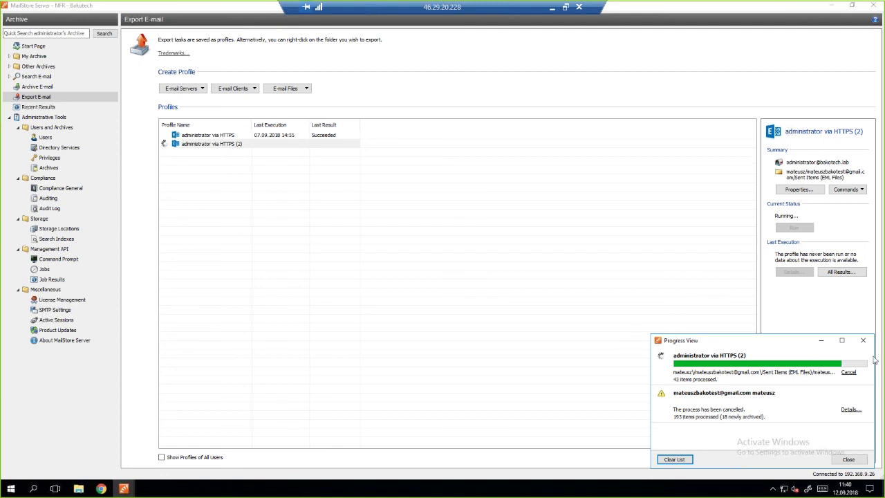
Step: Switch to Chrome and sign in to MailStore Web Access as Administrator with the account password
left_click(101, 488)
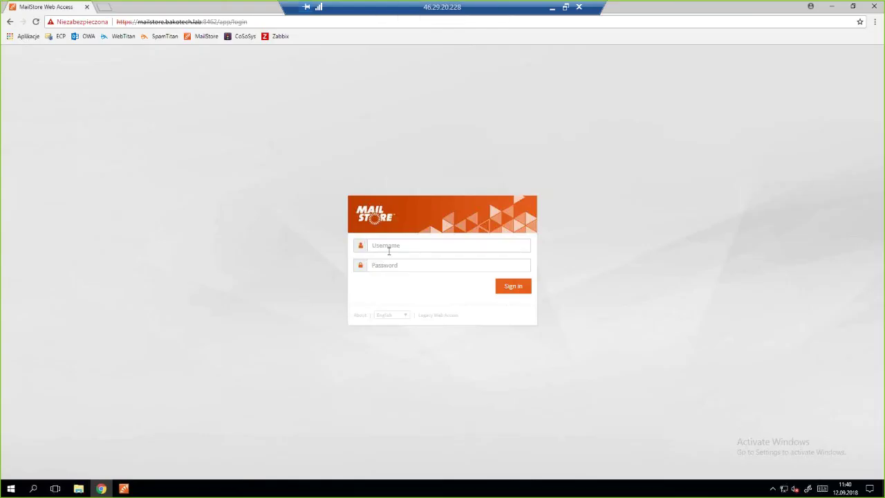
left_click(390, 247)
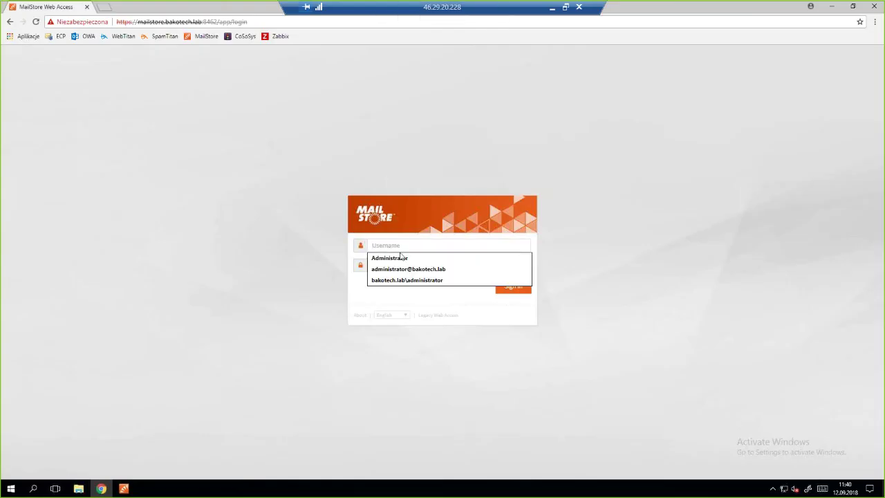
left_click(395, 258)
left_click(394, 268)
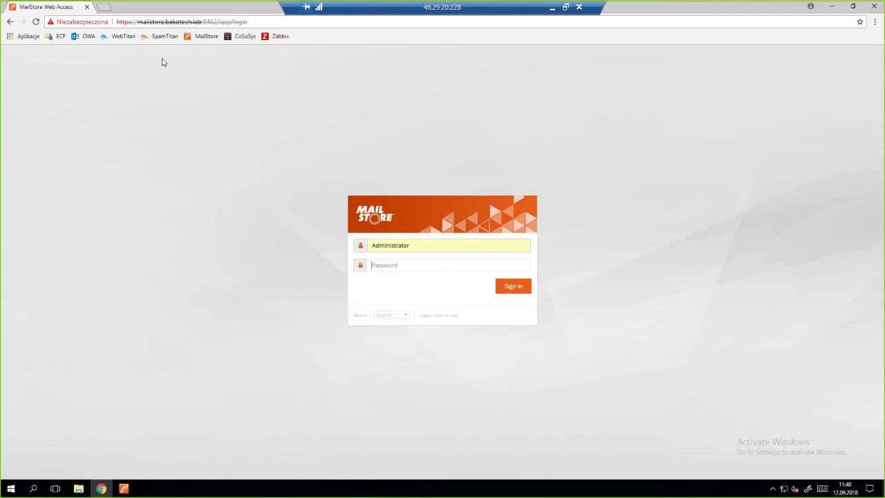
type("************")
key("Return")
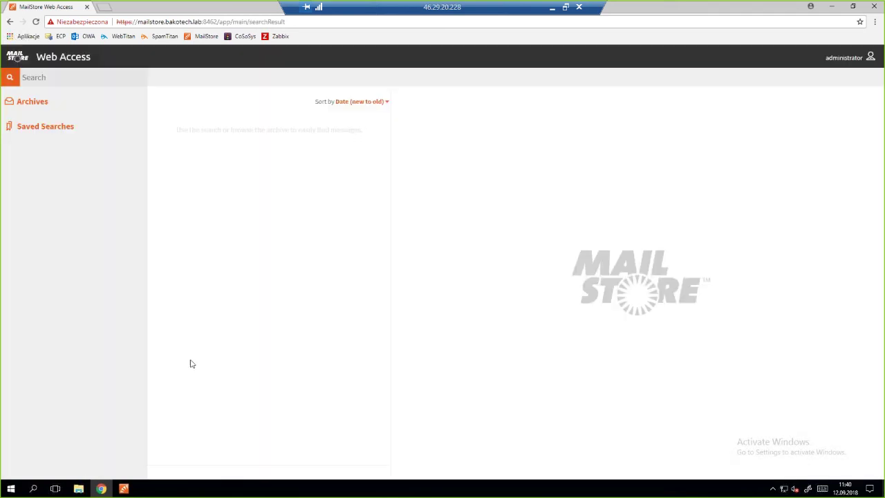
Step: Expand the archived Gmail mailbox in Web Access and look through the messages in its Sent Items folder
mouse_move(127, 489)
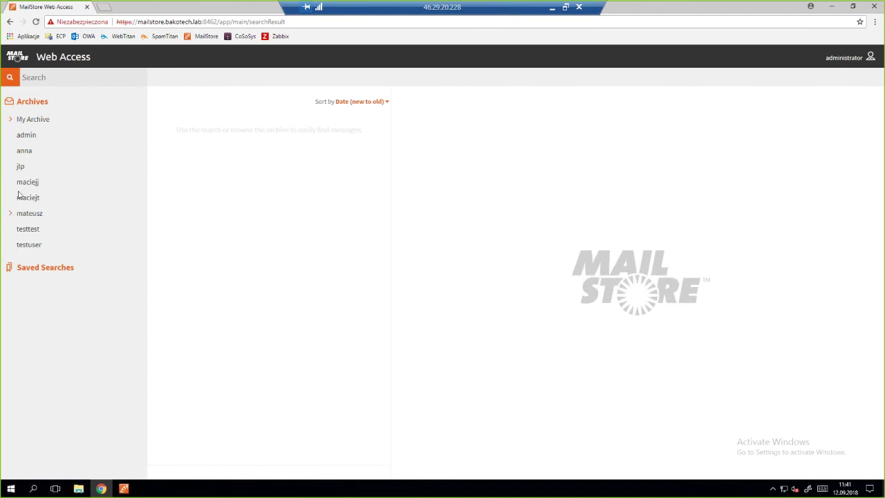
left_click(9, 214)
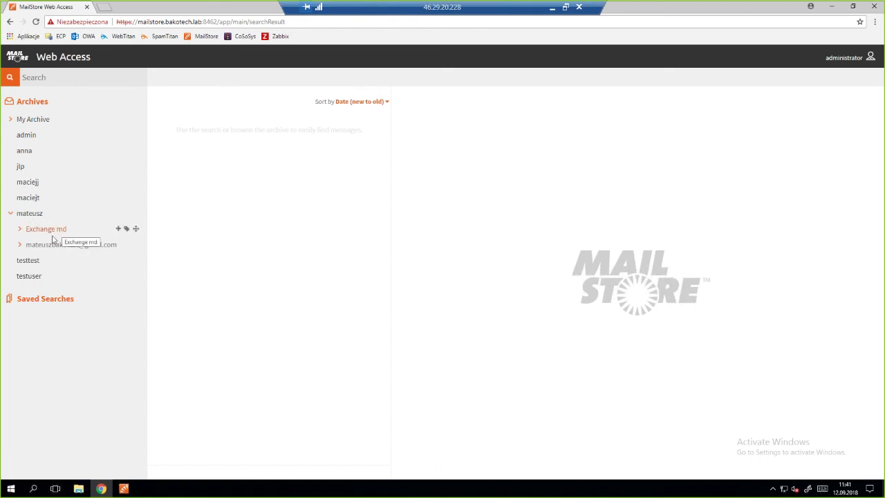
left_click(22, 246)
left_click(42, 277)
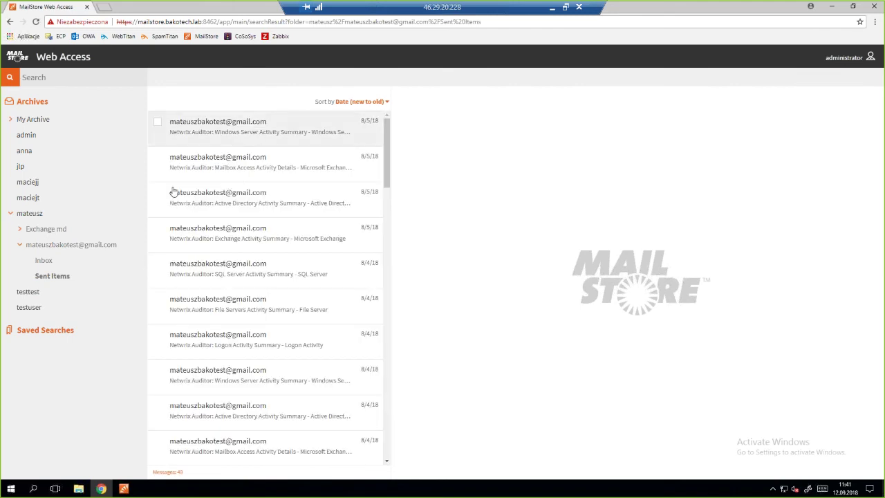
scroll(209, 308, "down", 10)
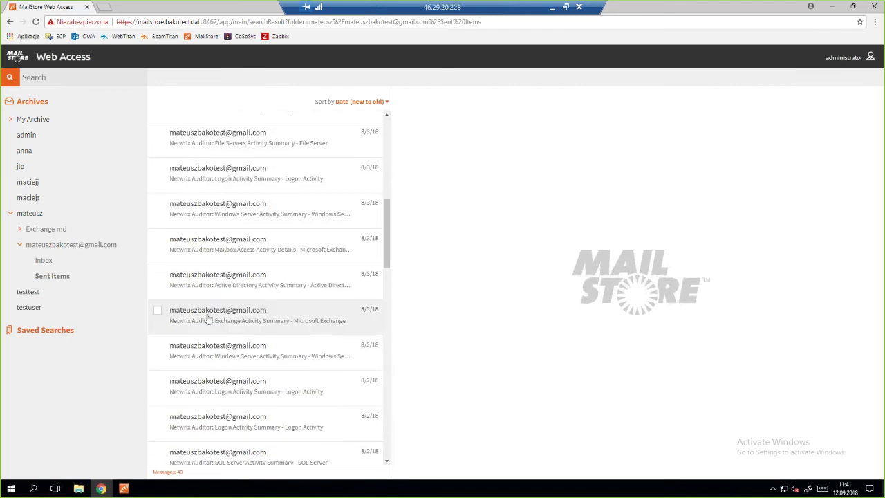
Step: Open the Gmail archive's Inbox and view the newest Webroot SecureAnywhere report message
left_click(59, 264)
scroll(269, 290, "up", 6)
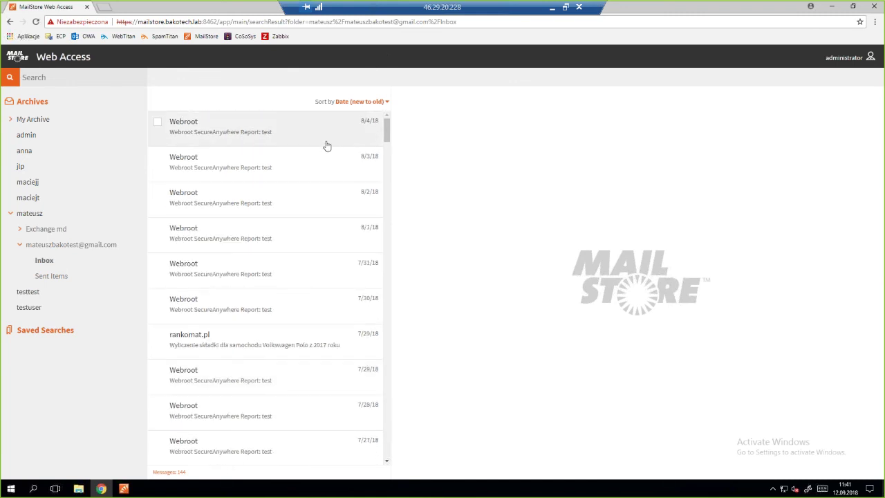
left_click(327, 146)
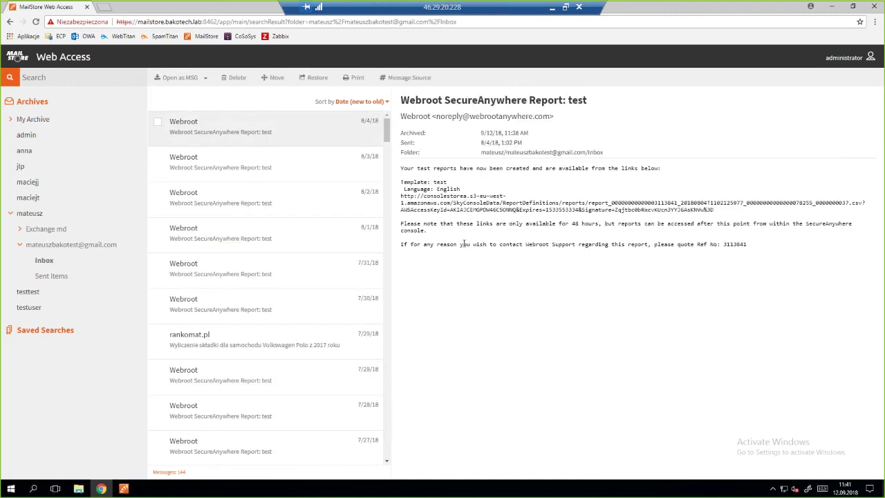